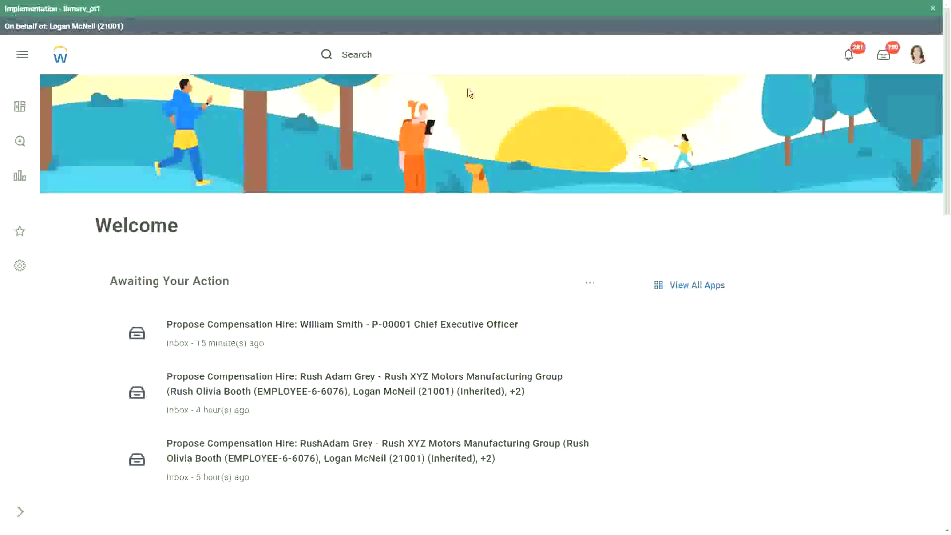
Step: Search Workday for 'cre calc field' and launch the Create Calculated Field task
click(390, 55)
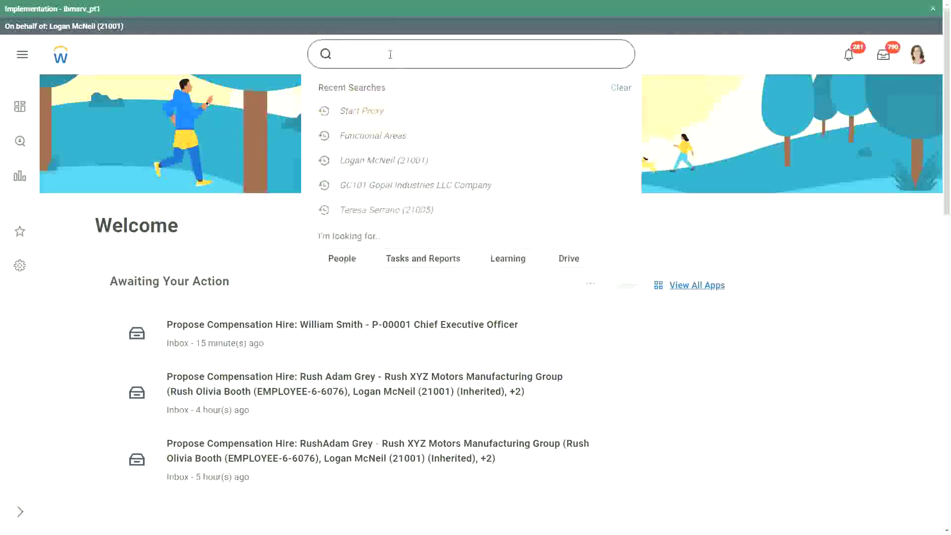
text(cre)
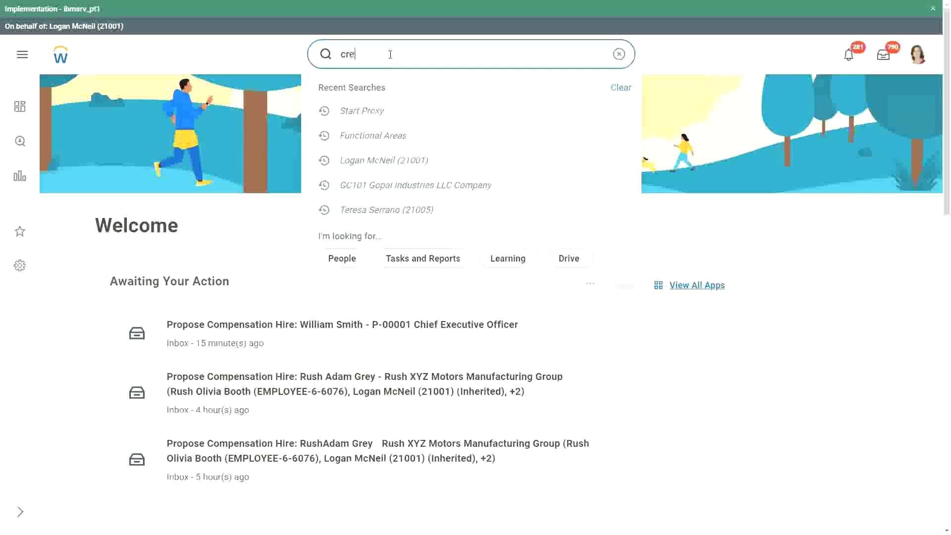
text( calc field)
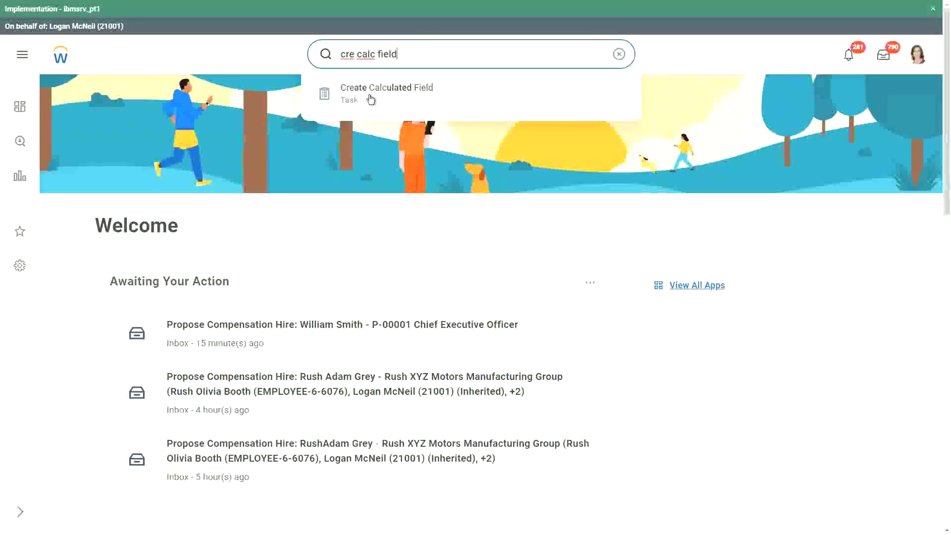
click(370, 99)
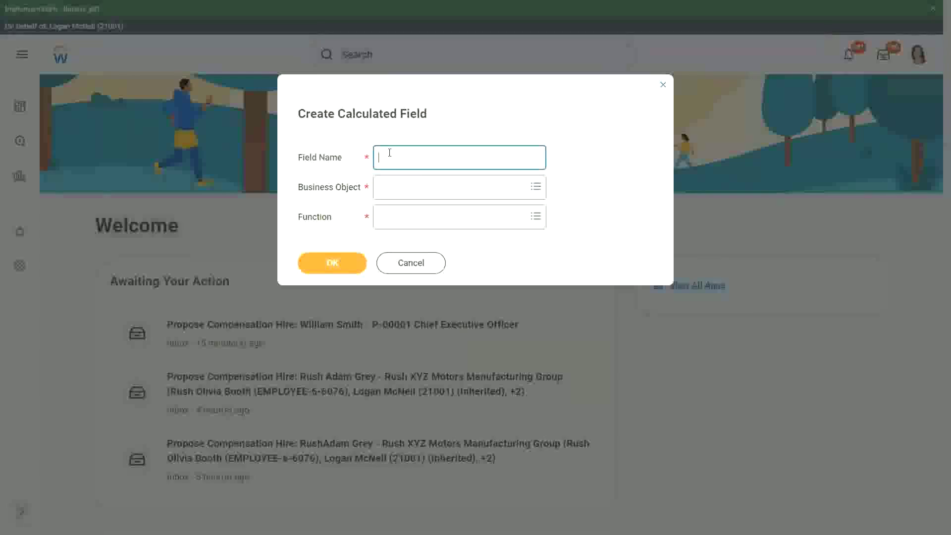
text(CF-WW-)
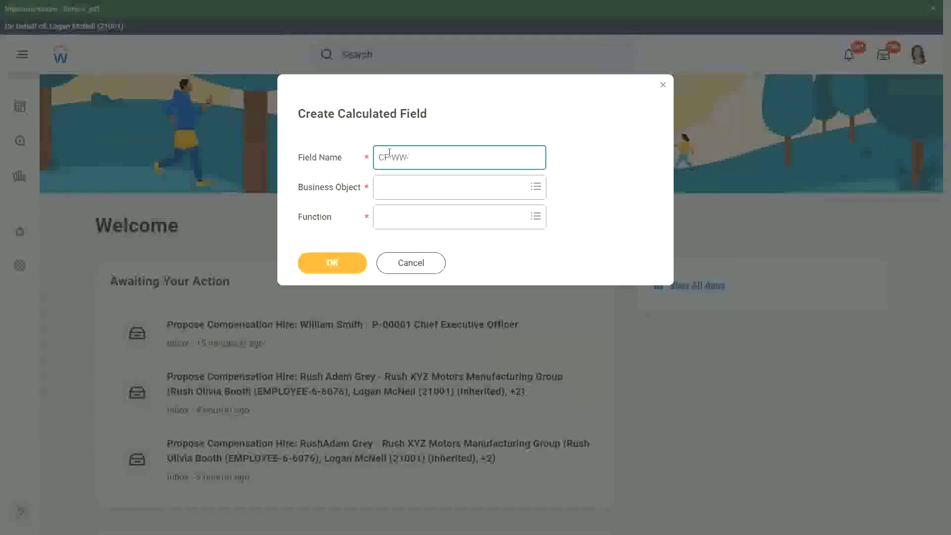
text(E)
text(val )
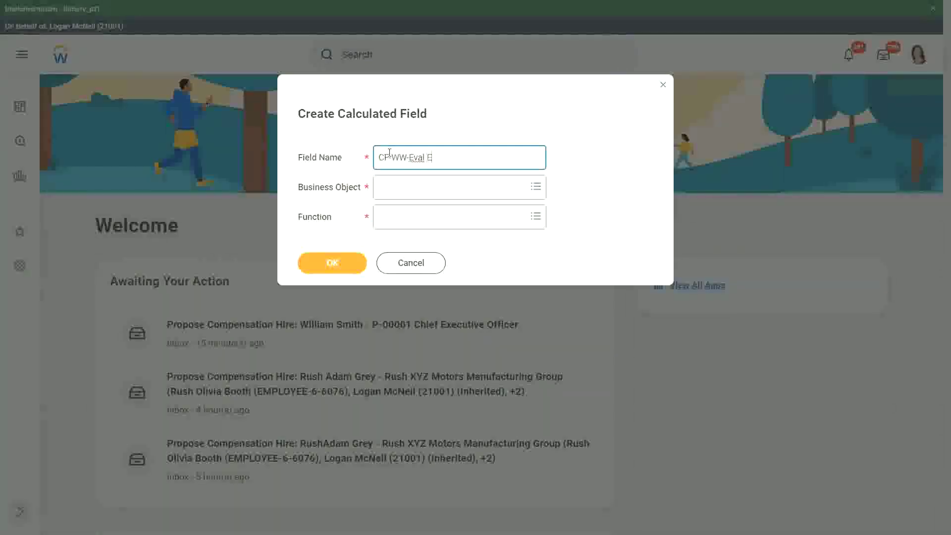
text(Exp)
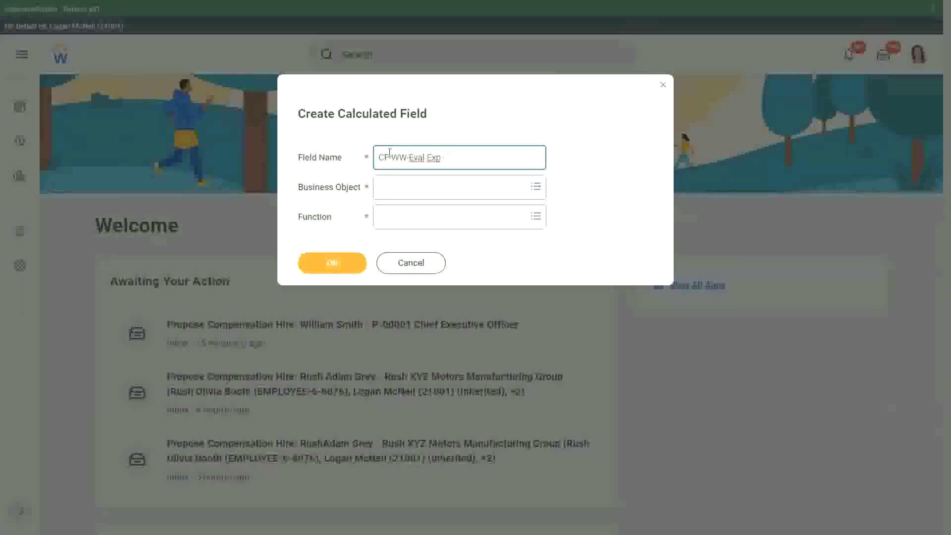
Step: Name the field CF-WW-Eval Exp-Test and set its business object to Worker
key(BackSpace)
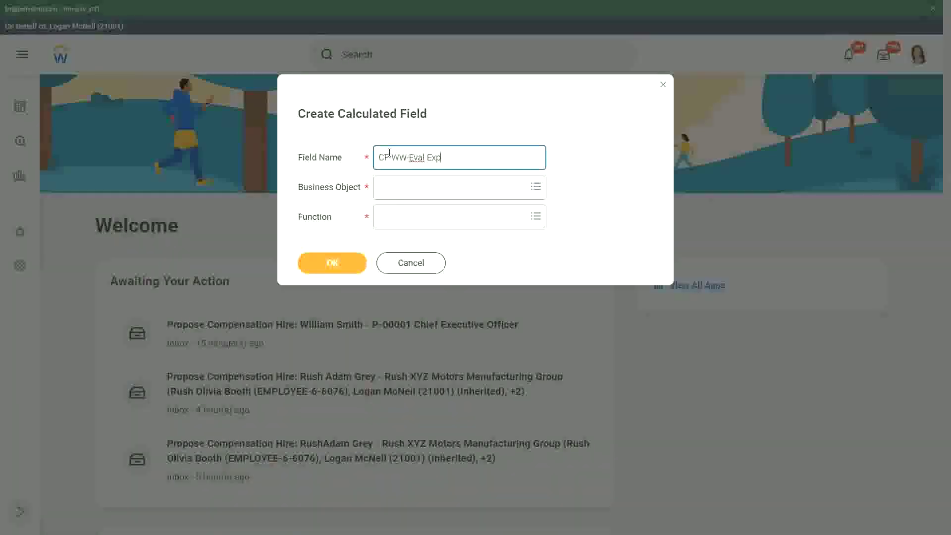
text(-)
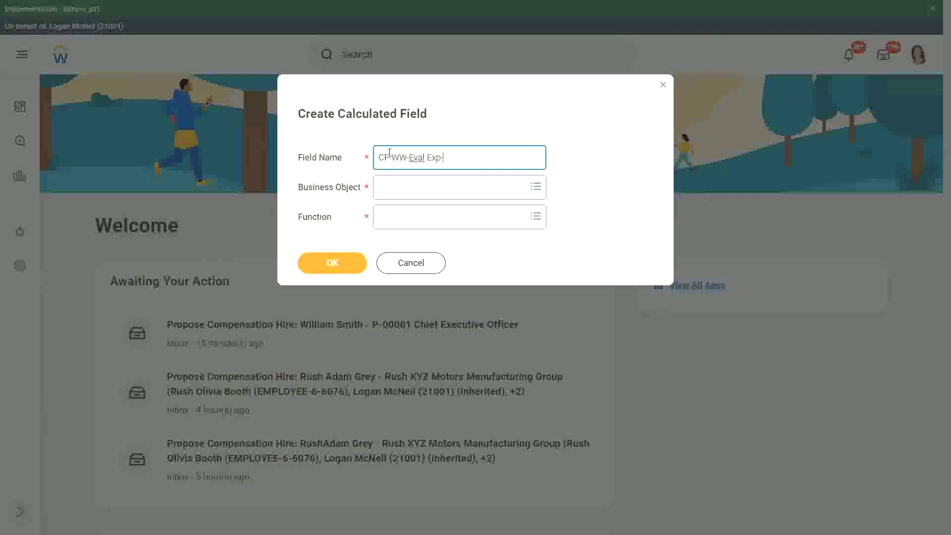
text(Test)
key(Tab)
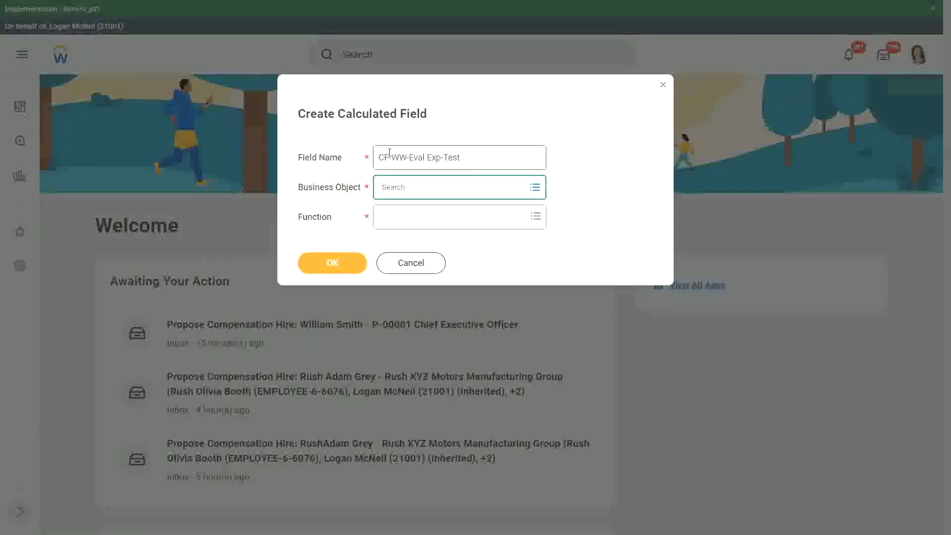
text(worker)
key(Return)
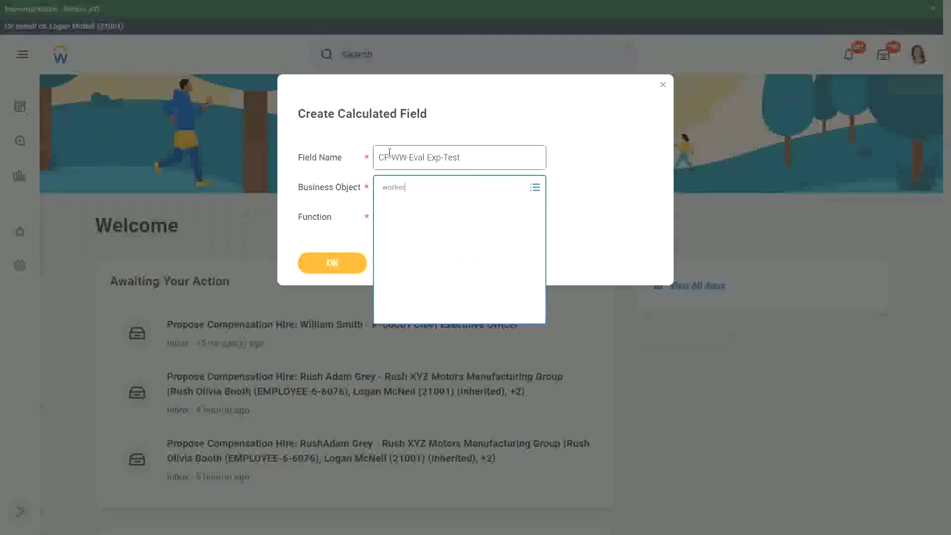
key(Return)
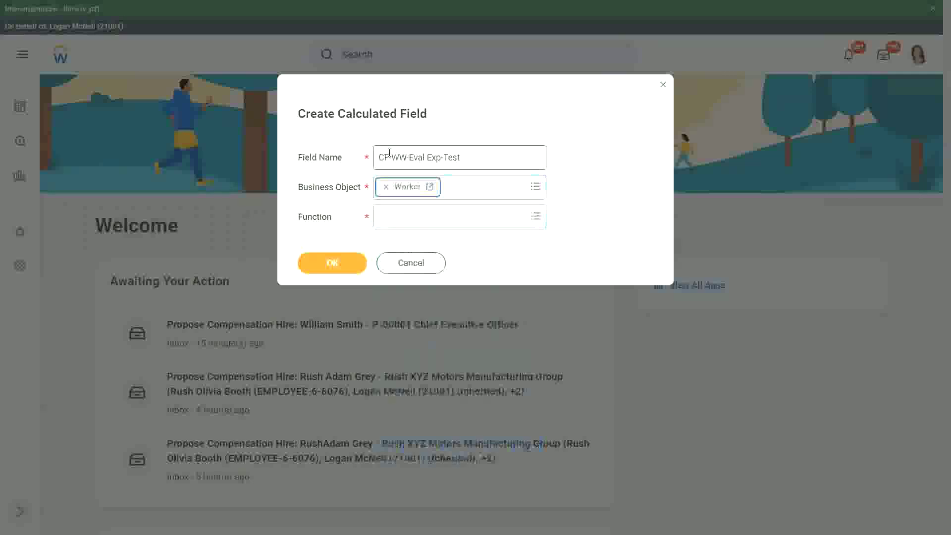
Step: Set the function to Evaluate Expression from the 'eval exp' lookup
key(Tab)
text(eva)
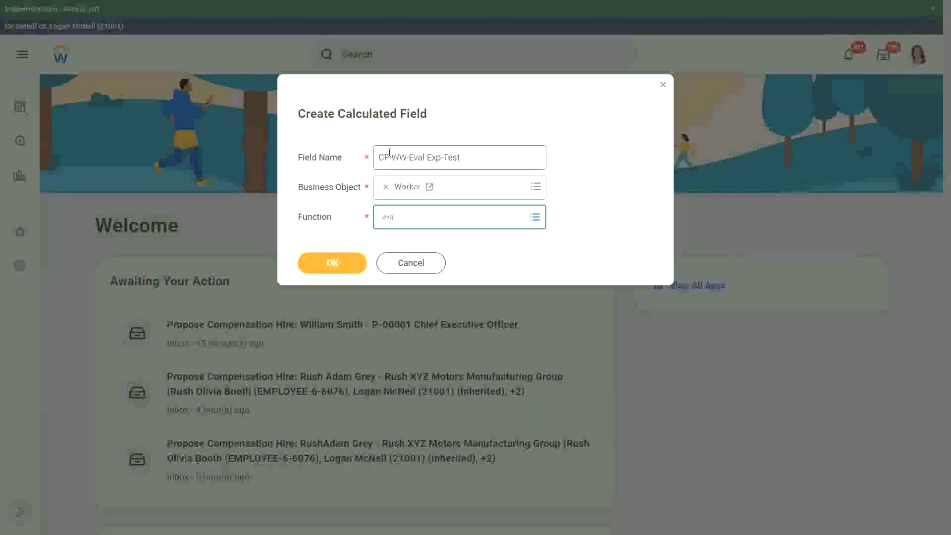
text(l exp)
key(Return)
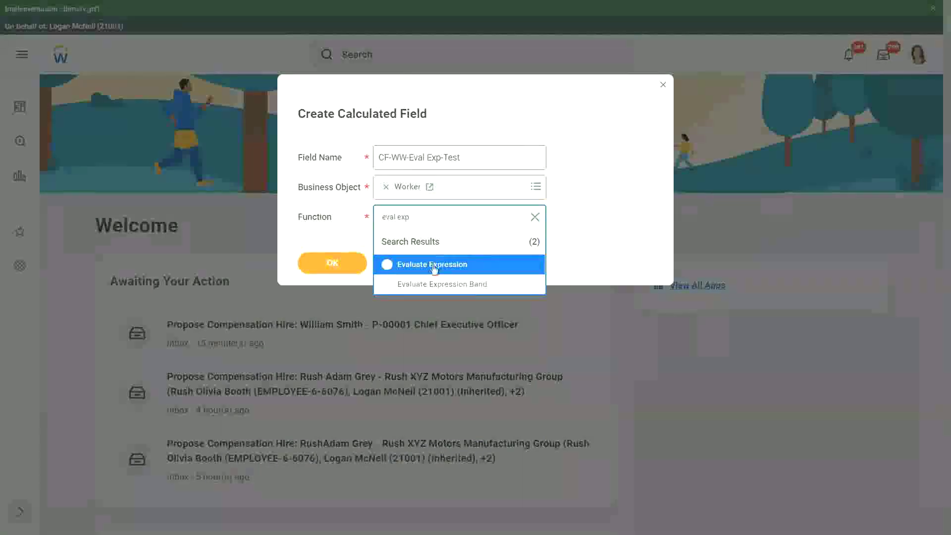
click(433, 270)
Step: Confirm the field setup and note the first row's condition as 'Boolean or a T/F field'
click(335, 262)
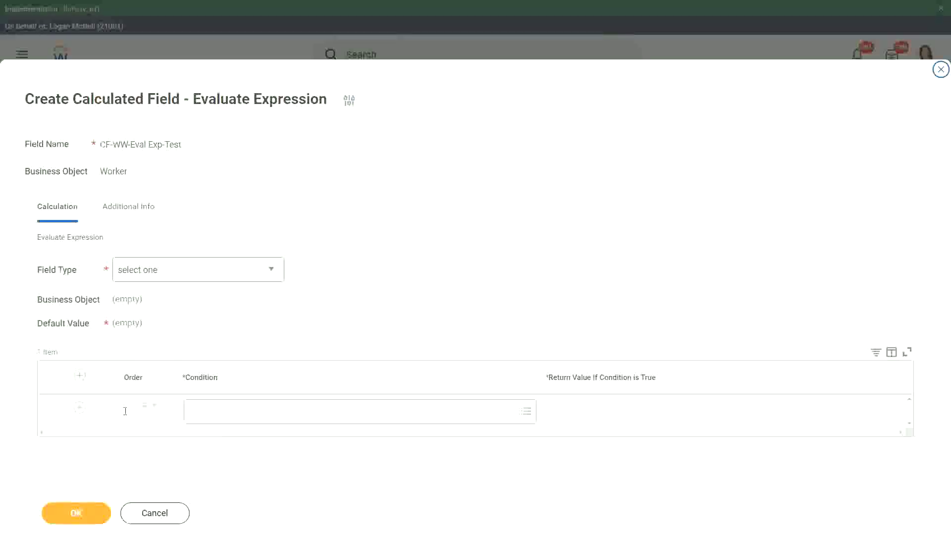
click(221, 398)
text(Boolean )
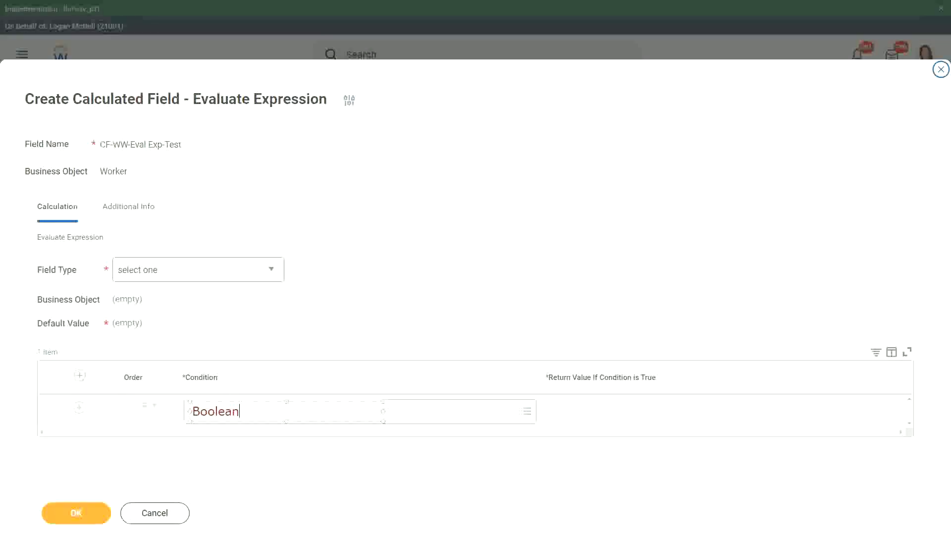
text(or a T)
text(/F field)
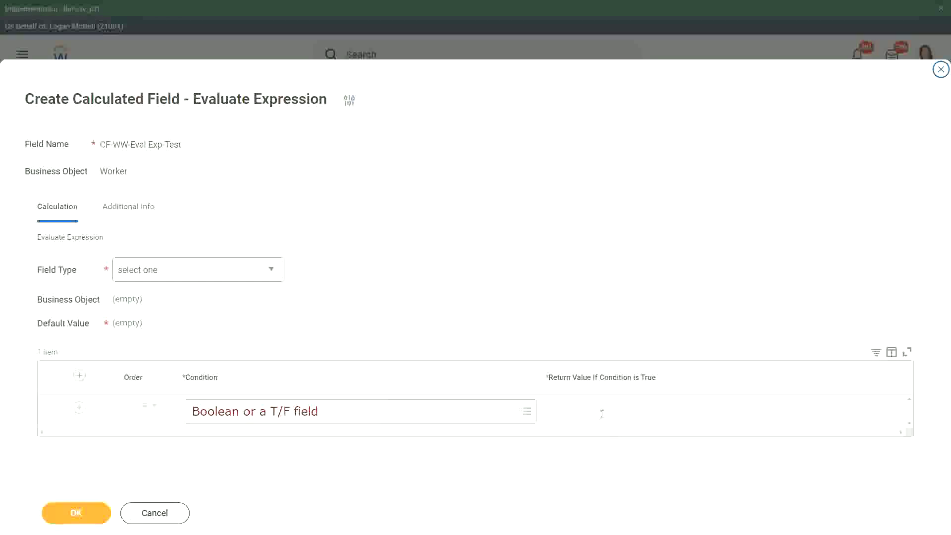
Step: Note the return value as 'Another Calc Field that gives the result', widened to one line
click(555, 413)
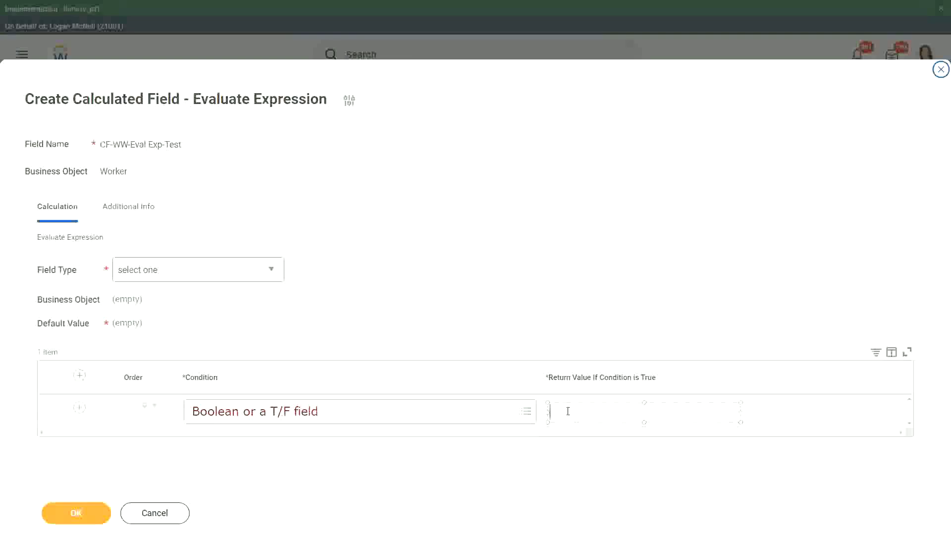
text(An)
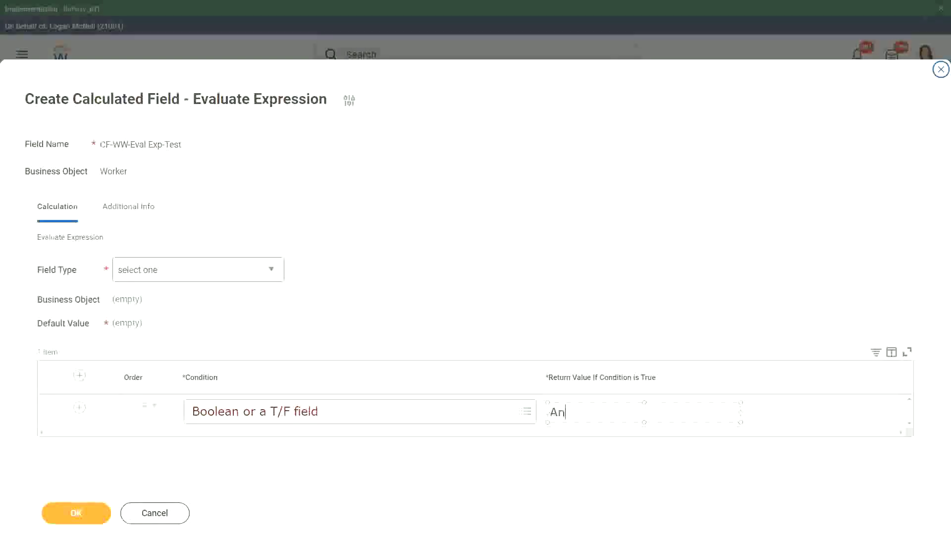
text(o ther Calc)
text( Field that)
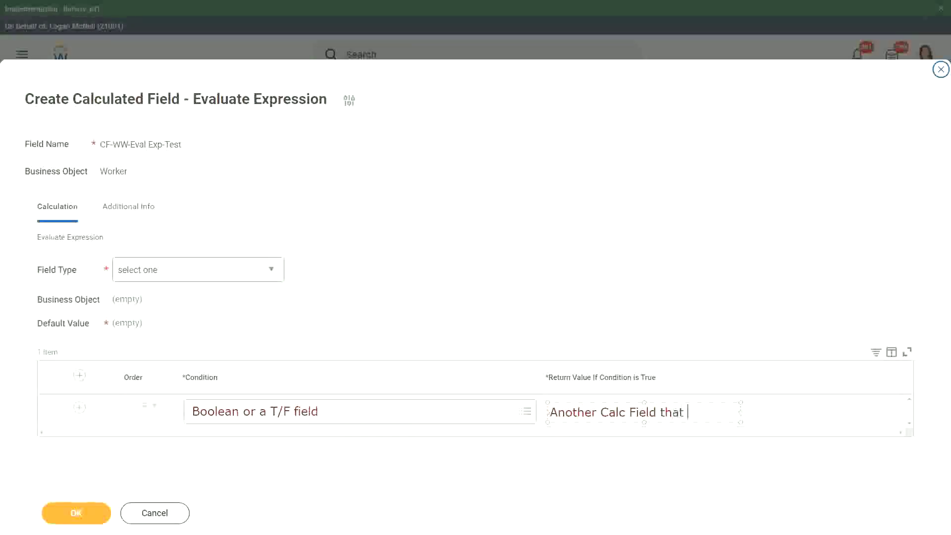
text( gives the resul)
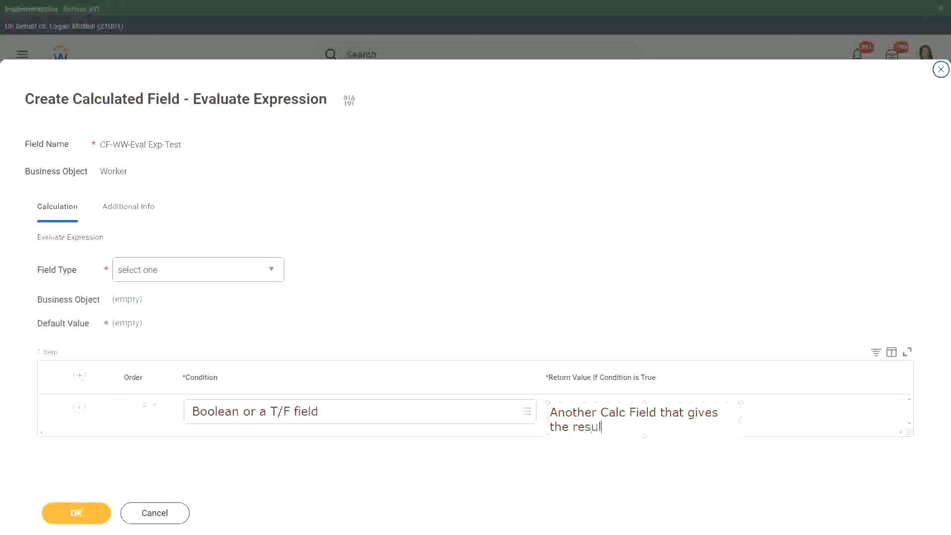
text(t)
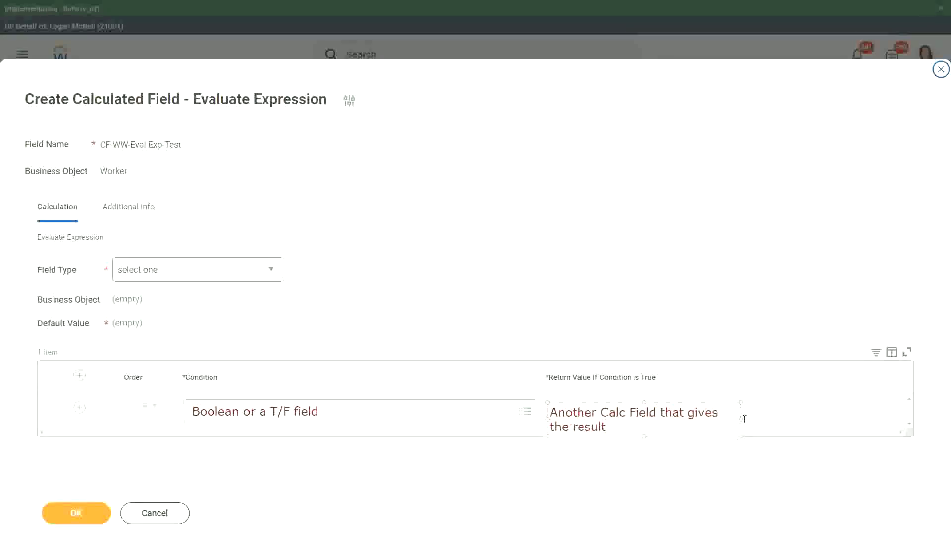
drag(740, 418, 836, 411)
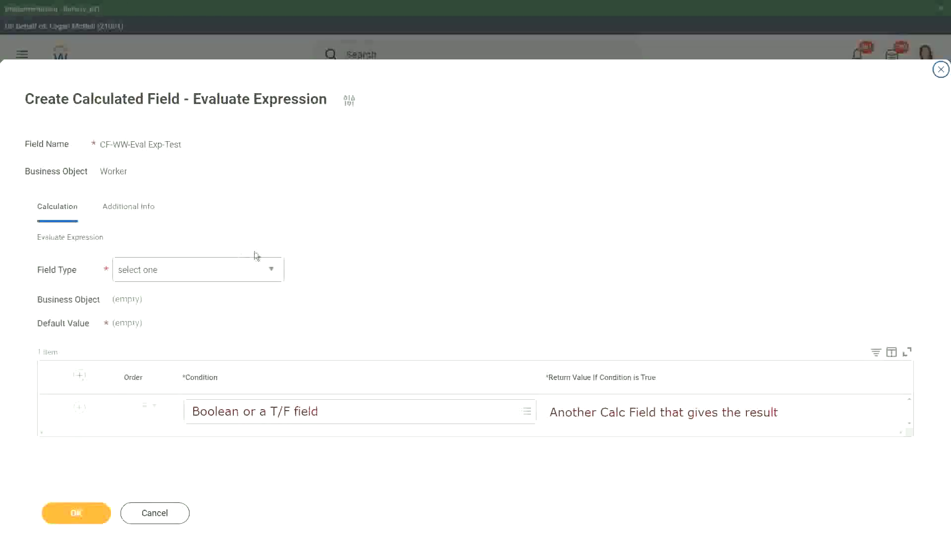
Step: Set the calculated field's Field Type to Text
click(274, 270)
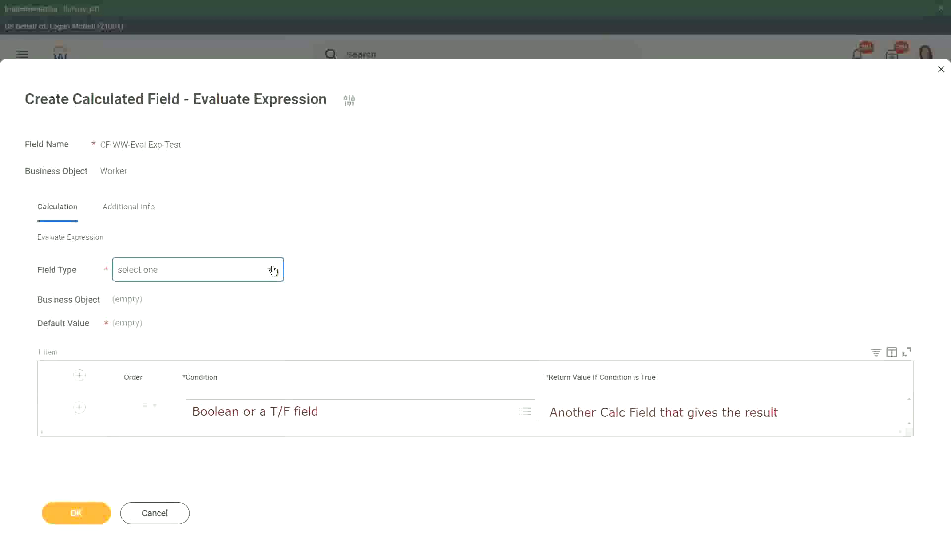
click(274, 271)
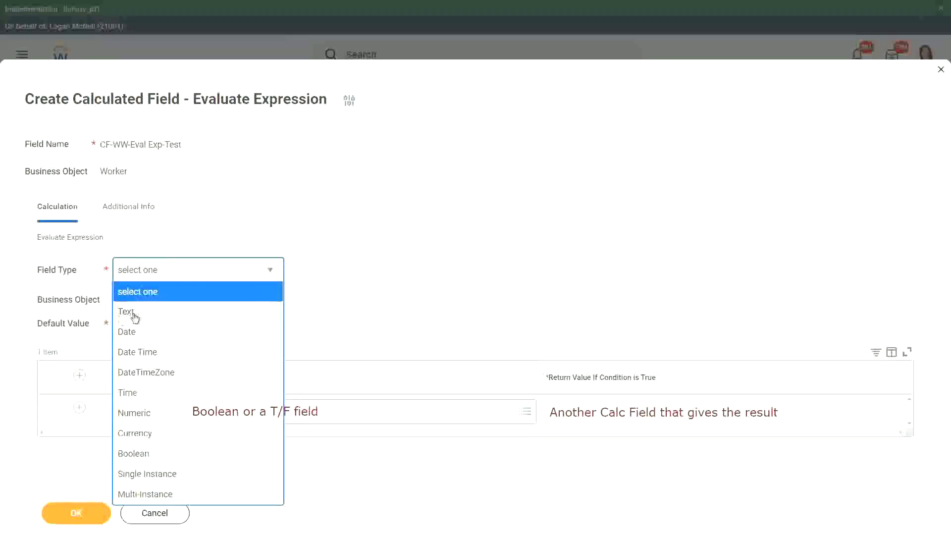
click(134, 316)
scroll(134, 318, down, 1)
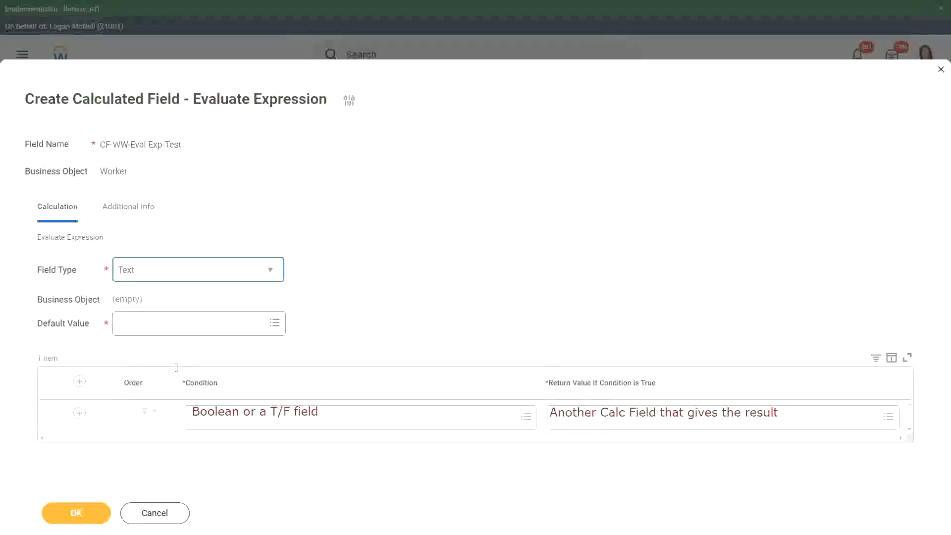
Step: Fill the Default Value with the note 'Some Default Value'
click(128, 322)
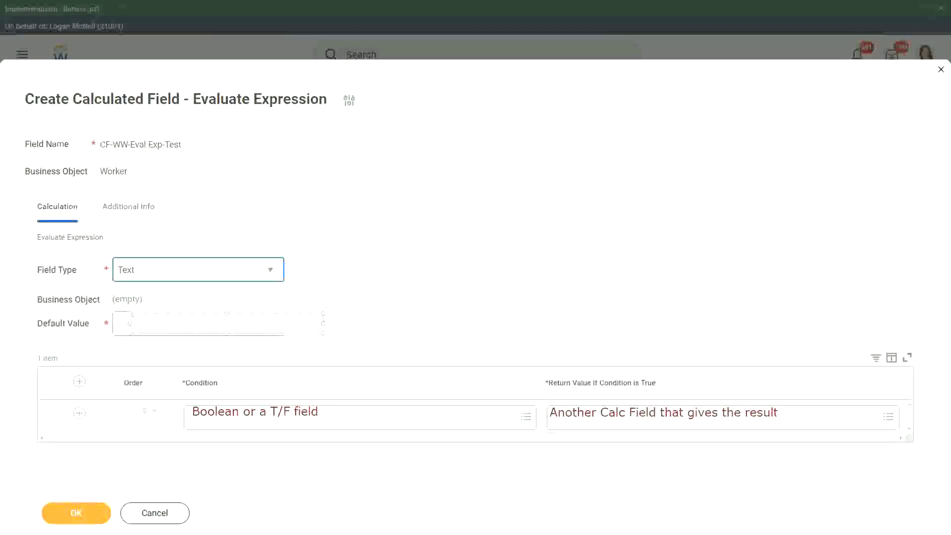
text(Some )
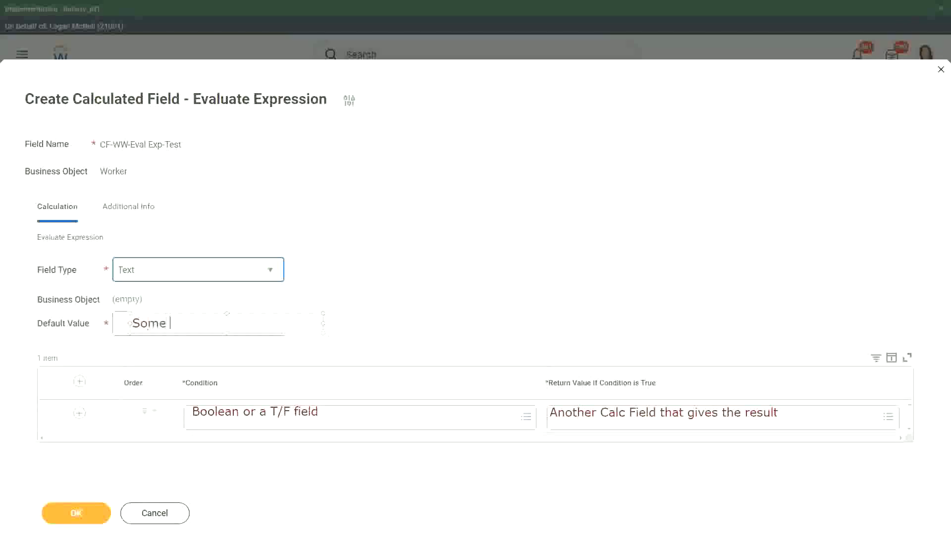
text(Default)
text( Value)
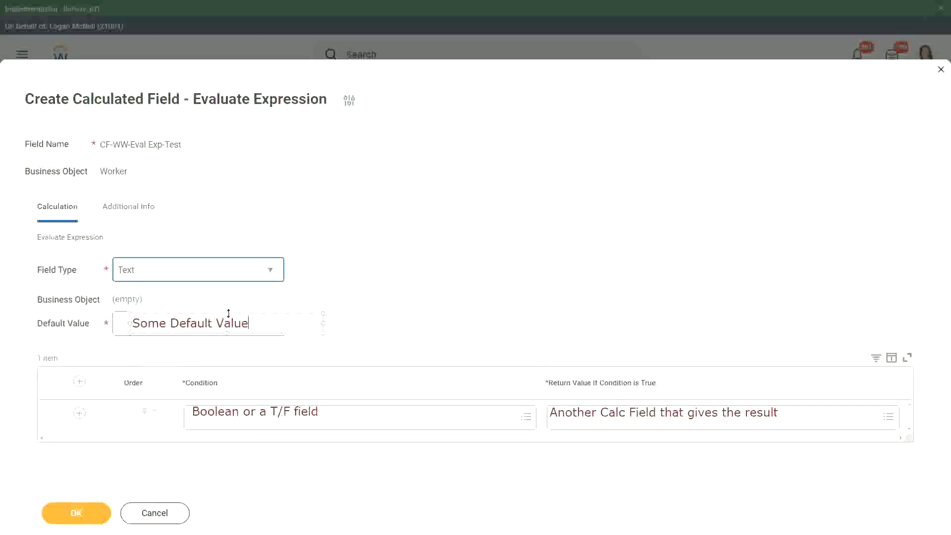
click(393, 314)
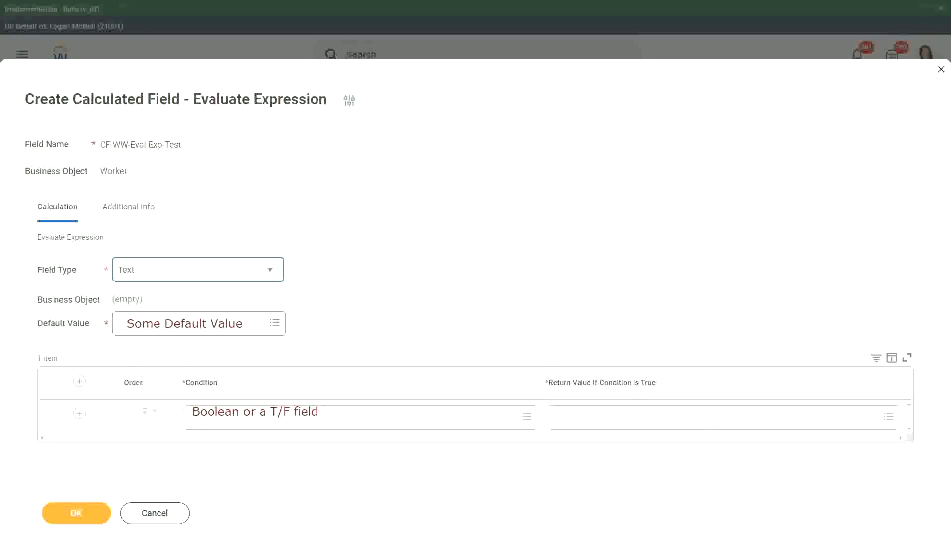
Step: Rewrite the return value note as 'Type in the value that you want in the output' on one line
click(559, 417)
text(Ty)
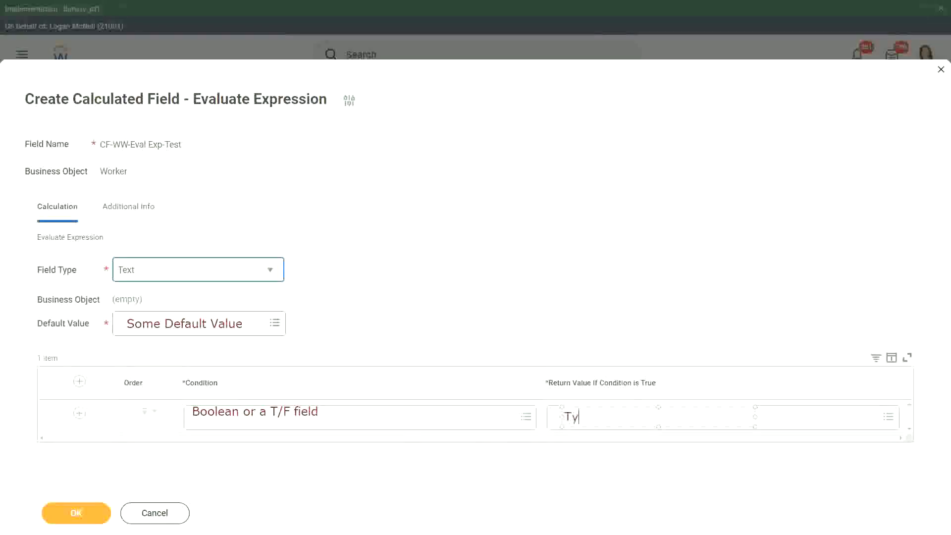
text(pe in the )
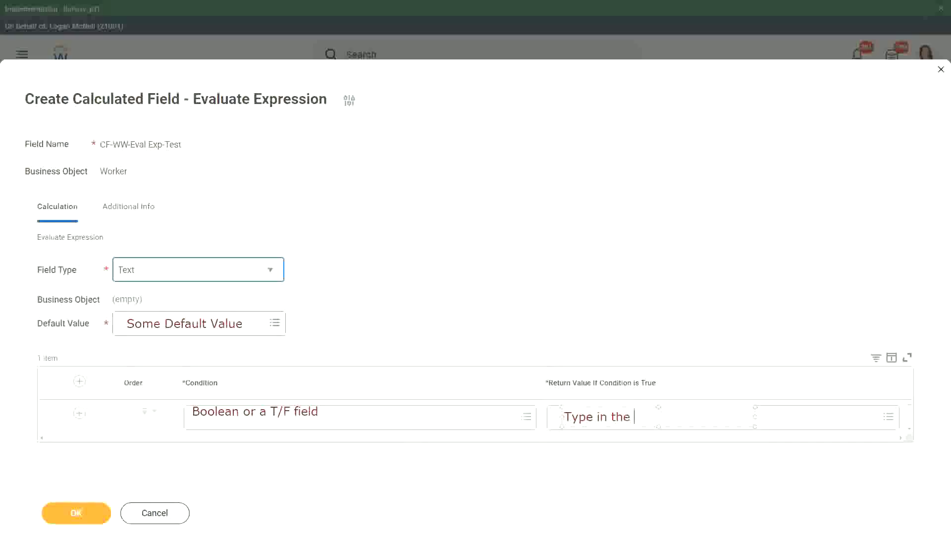
text(value that )
text(you want in)
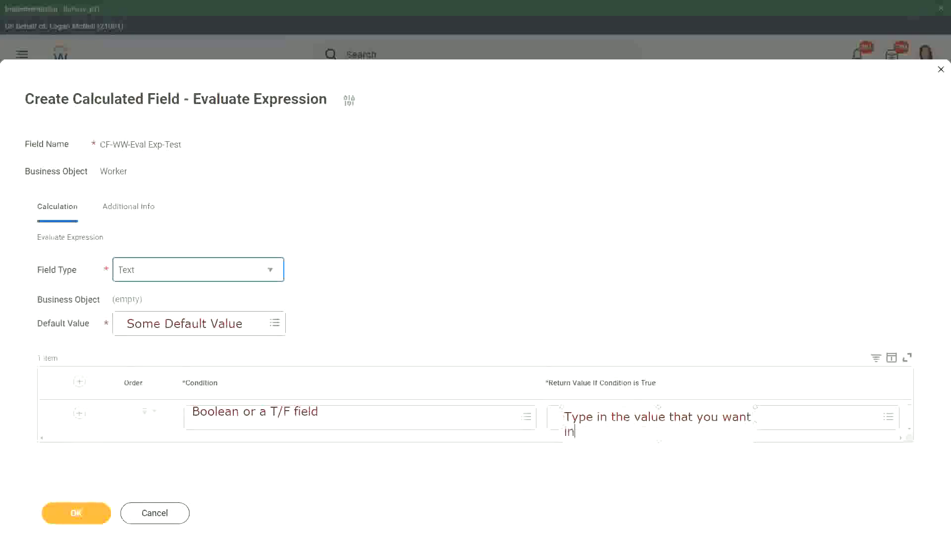
text( the outp)
text(ut)
drag(753, 423, 760, 423)
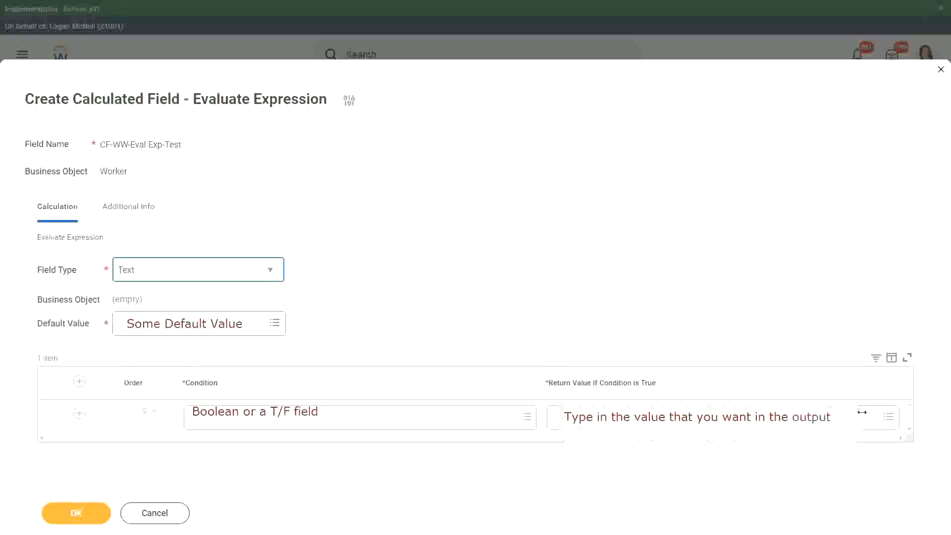
drag(761, 422, 859, 407)
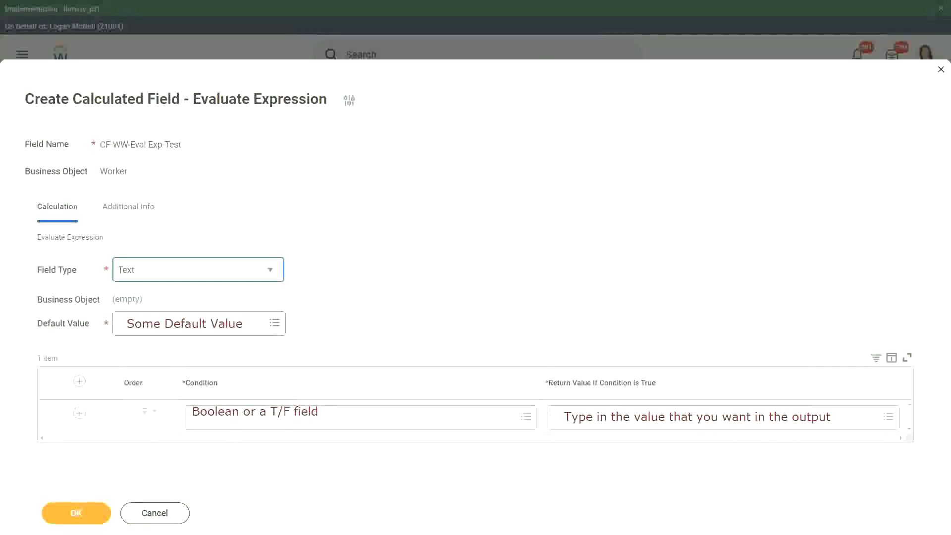
Step: Cancel the Create Calculated Field form and discard its unsaved changes
click(156, 514)
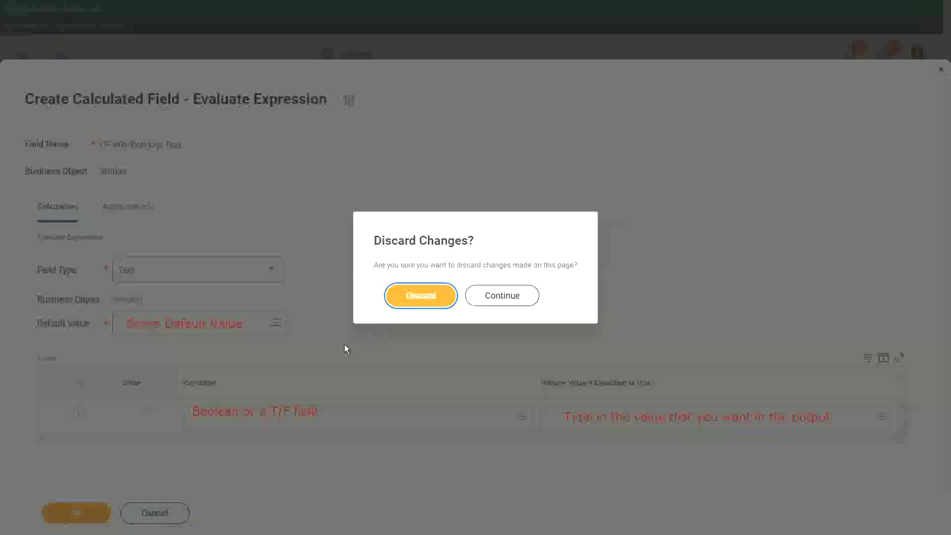
click(420, 296)
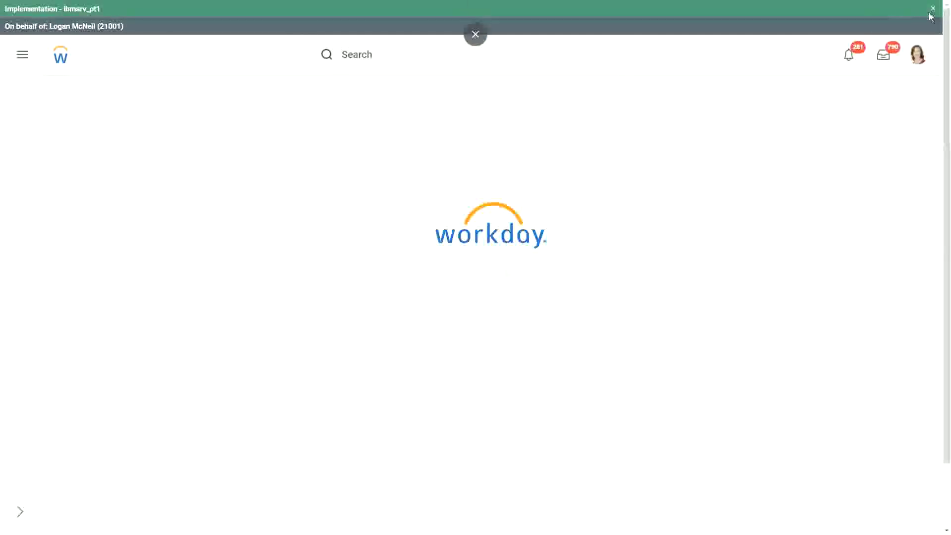
Step: Collapse the implementation tenant banner and switch the browser to full screen
click(934, 11)
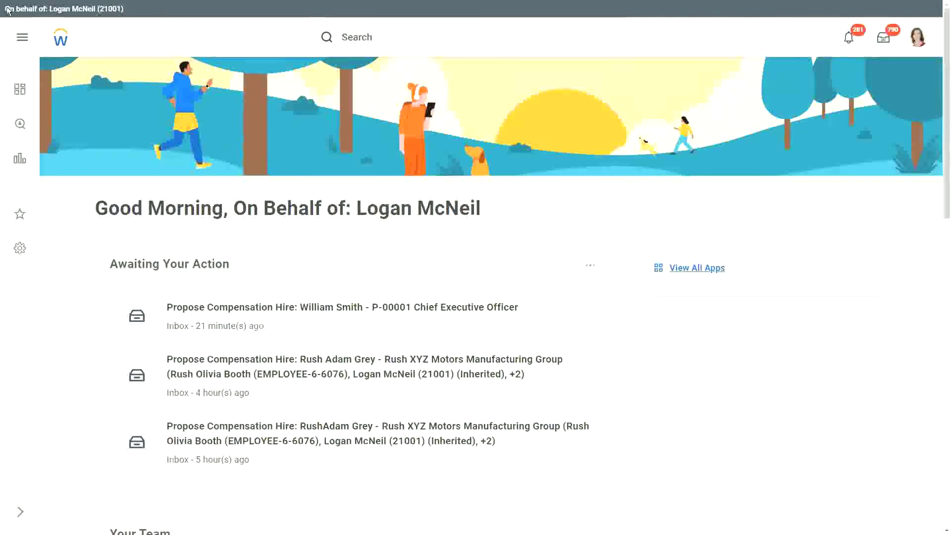
key(F11)
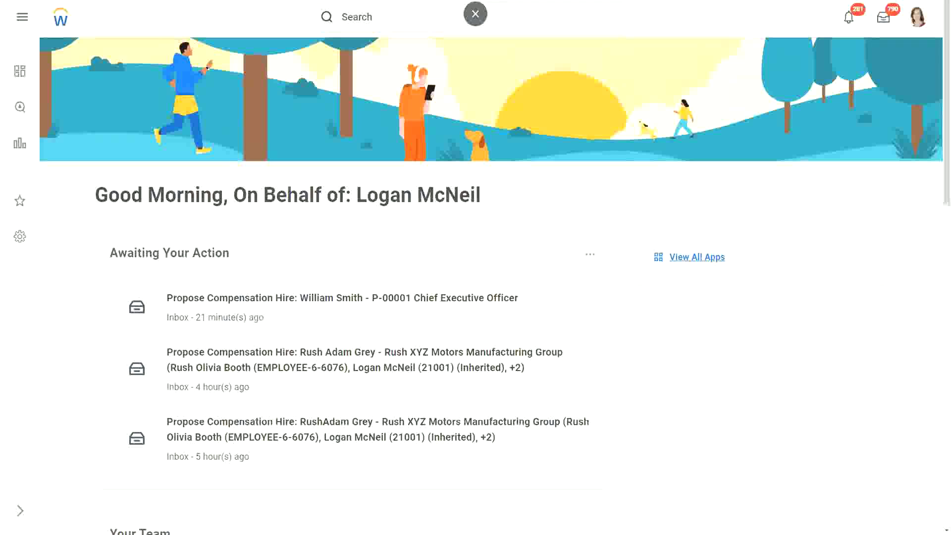